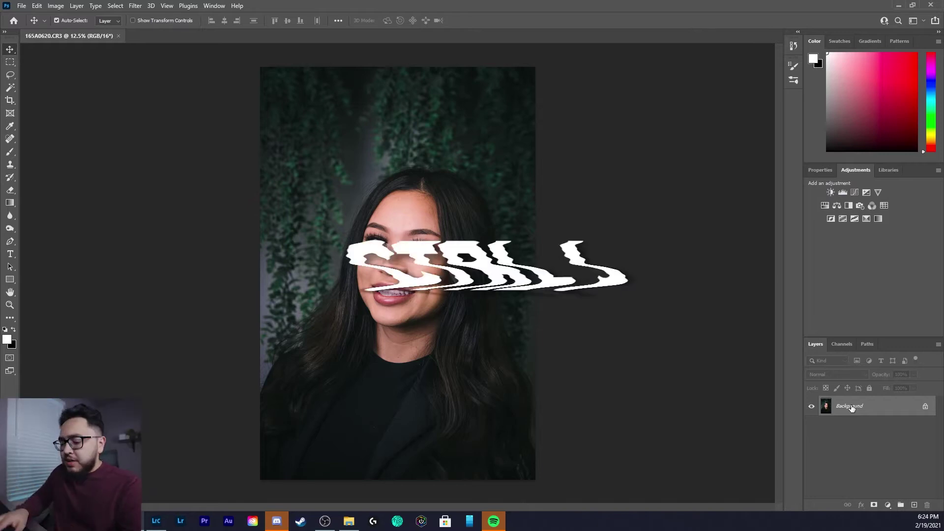
# Duplicate the portrait layer twice to make Layer 1 copy, then invert that copy's colours
pyautogui.hotkey('ctrl', 'j')
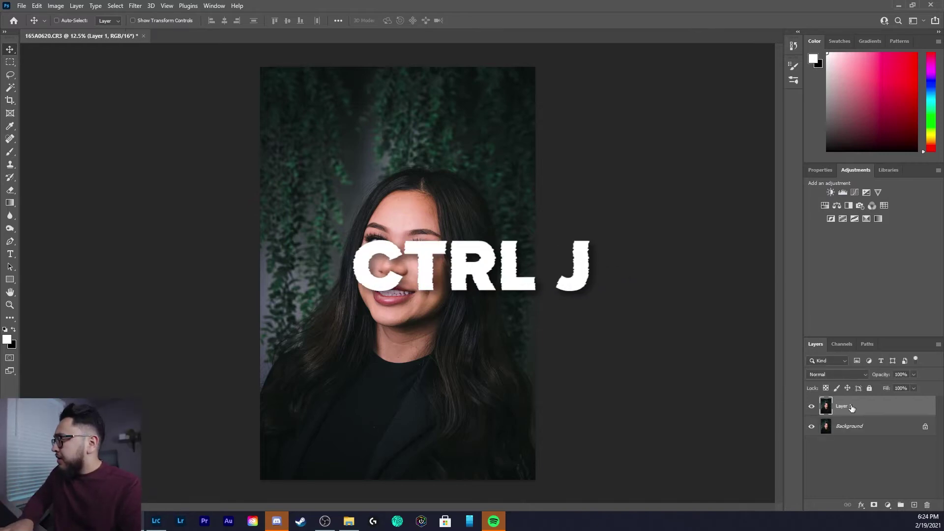
pyautogui.hotkey('ctrl', 'j')
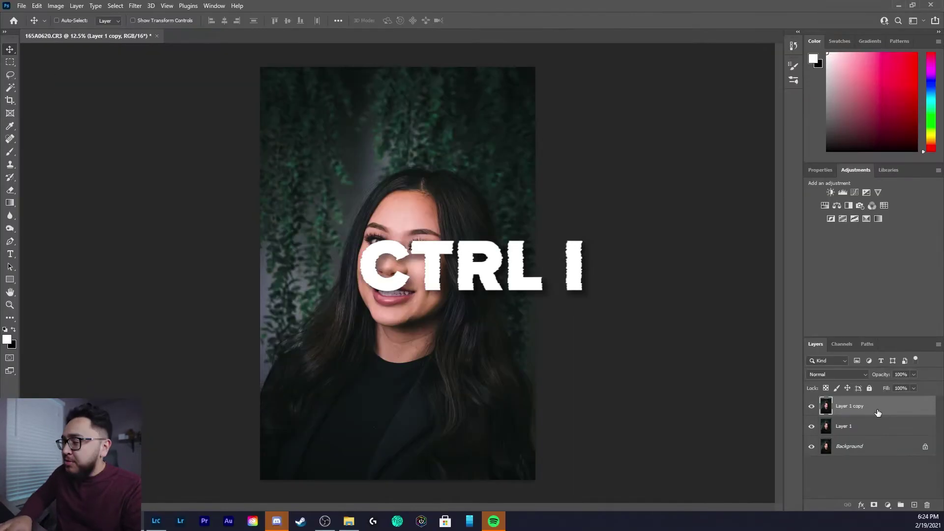
pyautogui.hotkey('ctrl', 'i')
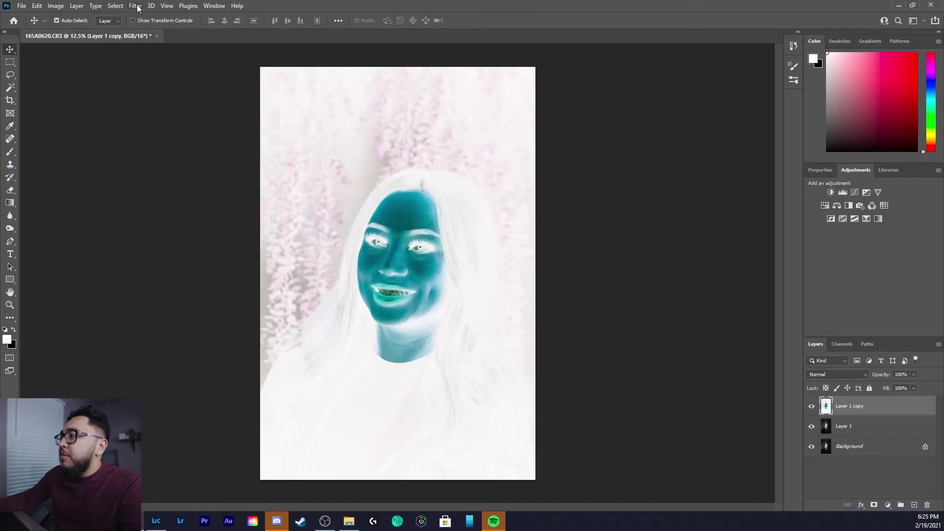
# Apply a High Pass filter with a 24.0-pixel radius to the inverted Layer 1 copy
pyautogui.click(139, 7)
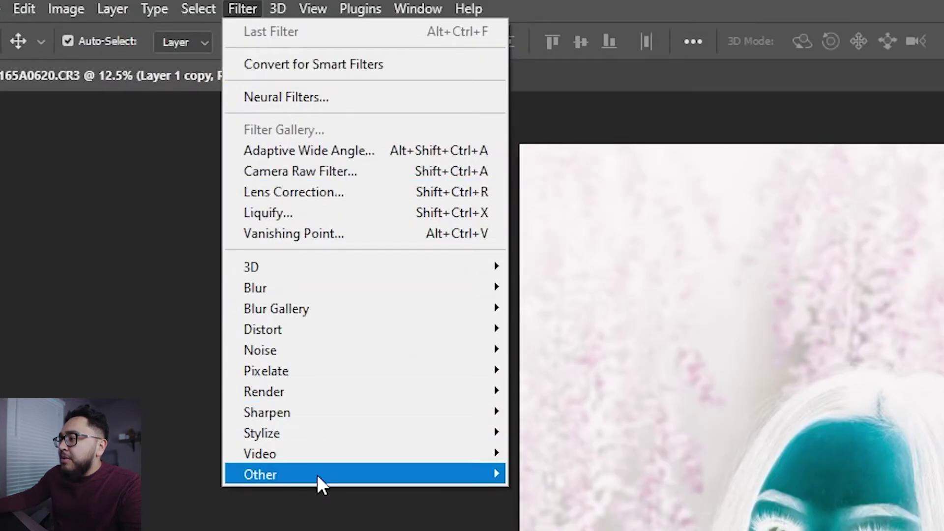
pyautogui.moveTo(169, 215)
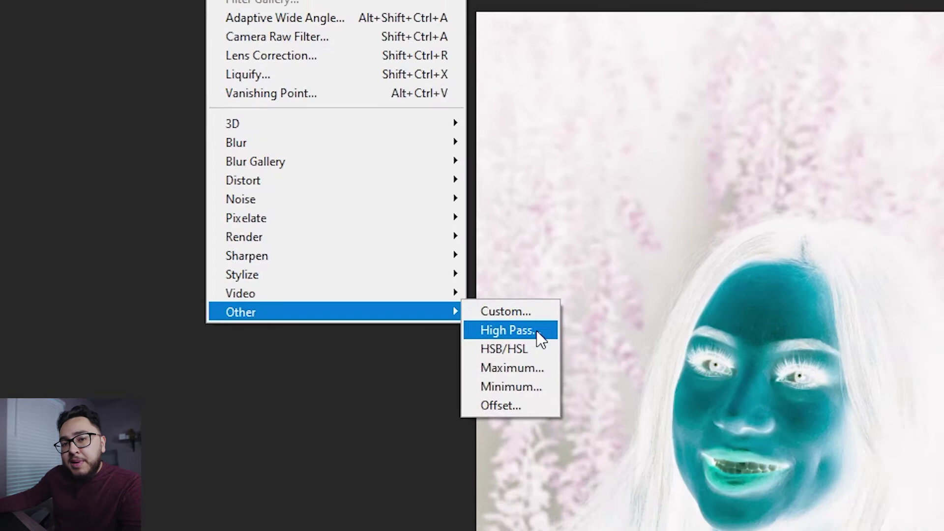
pyautogui.click(587, 363)
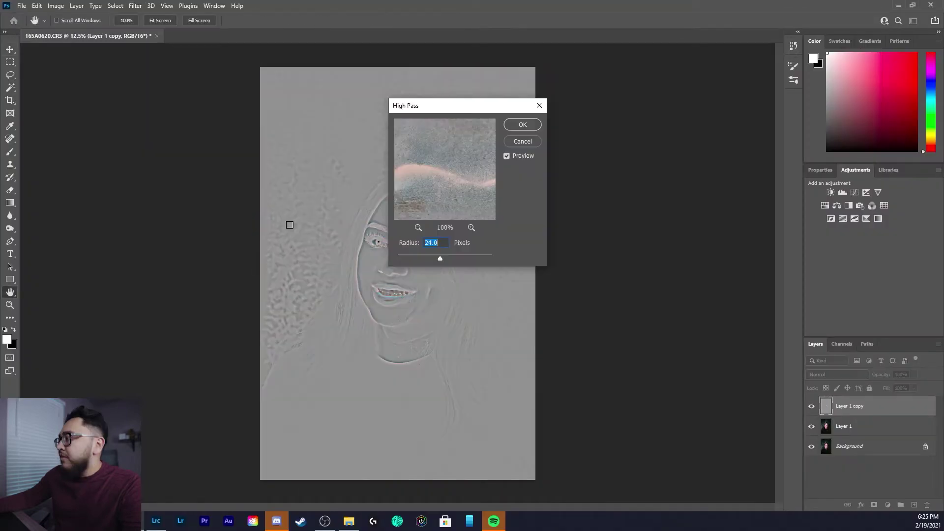
pyautogui.moveTo(435, 111); pyautogui.dragTo(595, 115)
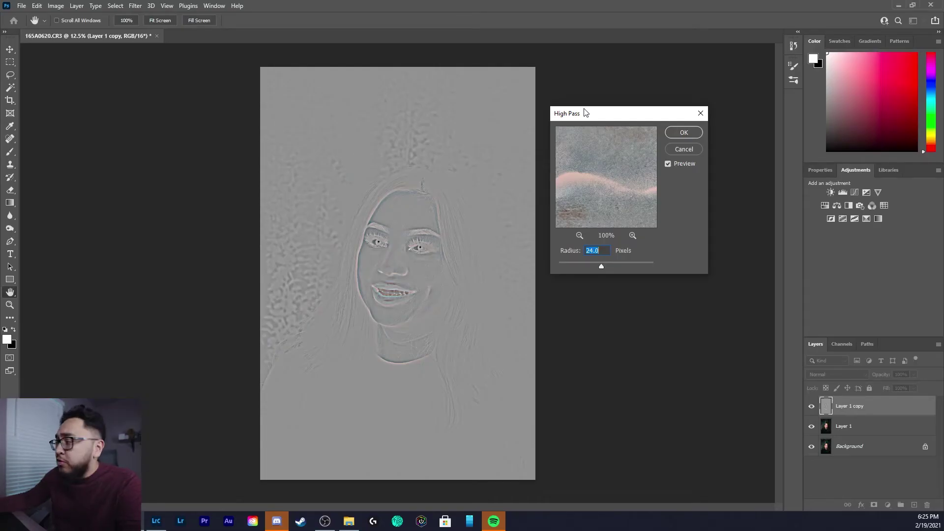
pyautogui.press('Return')
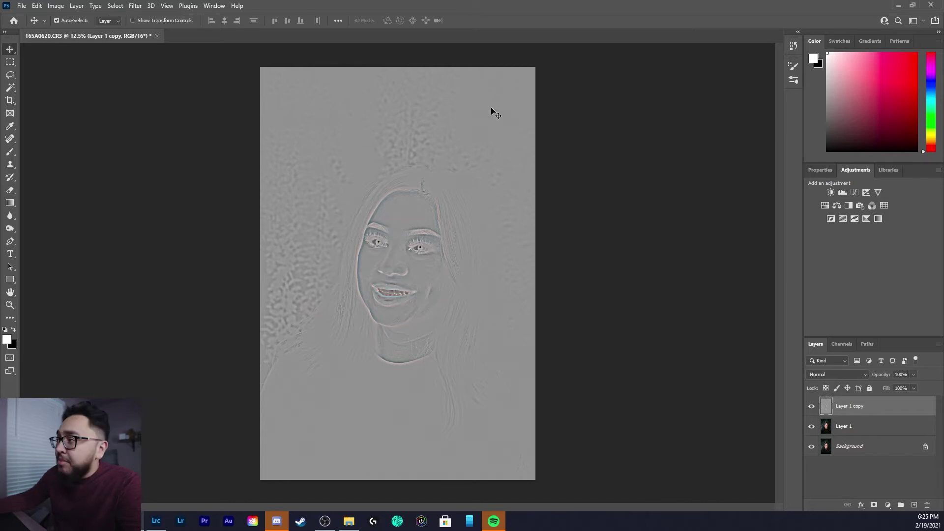
# Apply a 2.0-pixel Gaussian Blur to Layer 1 copy
pyautogui.click(136, 6)
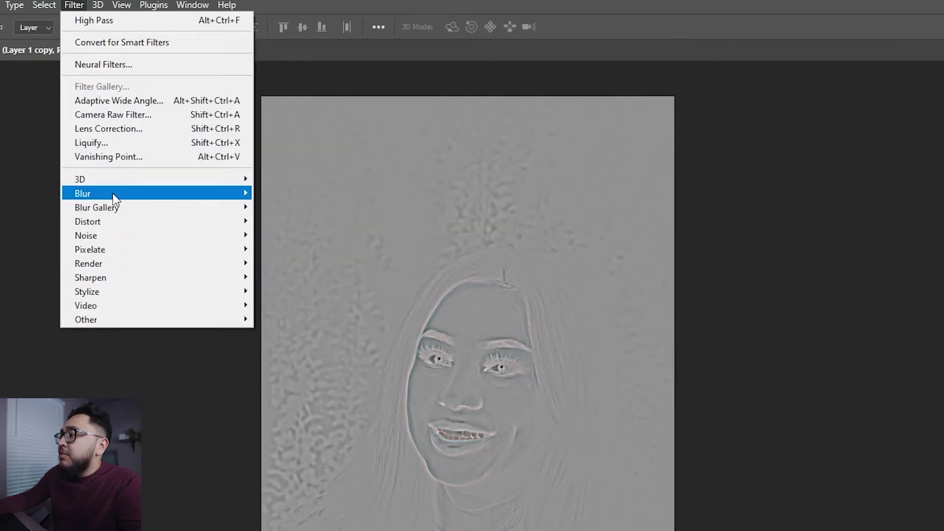
pyautogui.moveTo(164, 132)
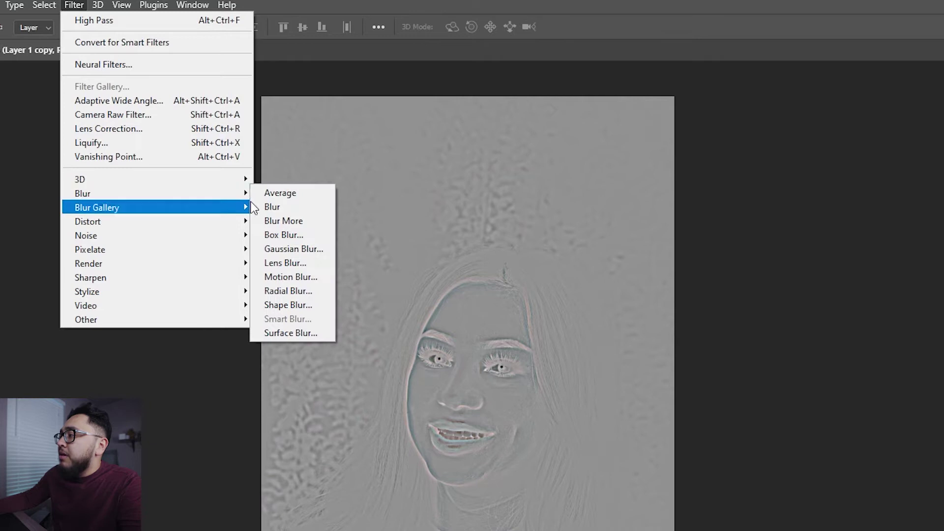
pyautogui.click(317, 252)
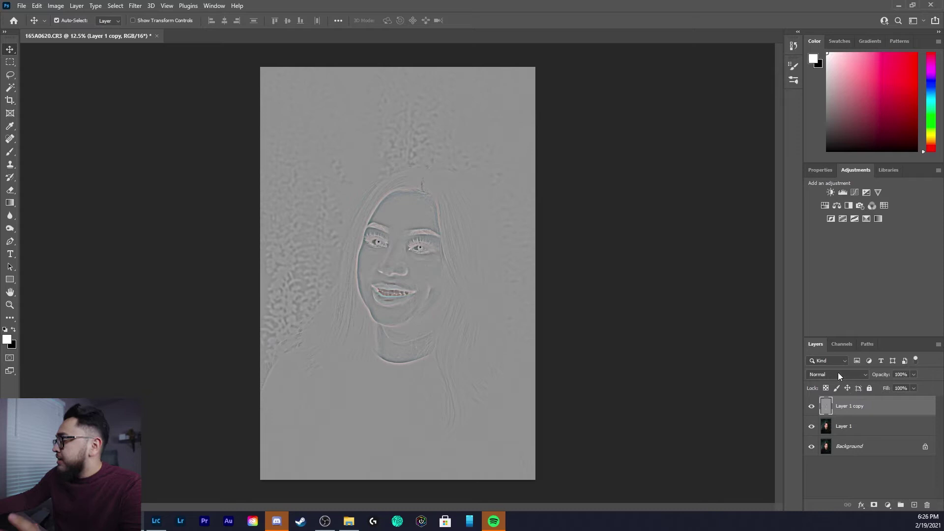
# Change Layer 1 copy's blend mode to Vivid Light
pyautogui.click(839, 374)
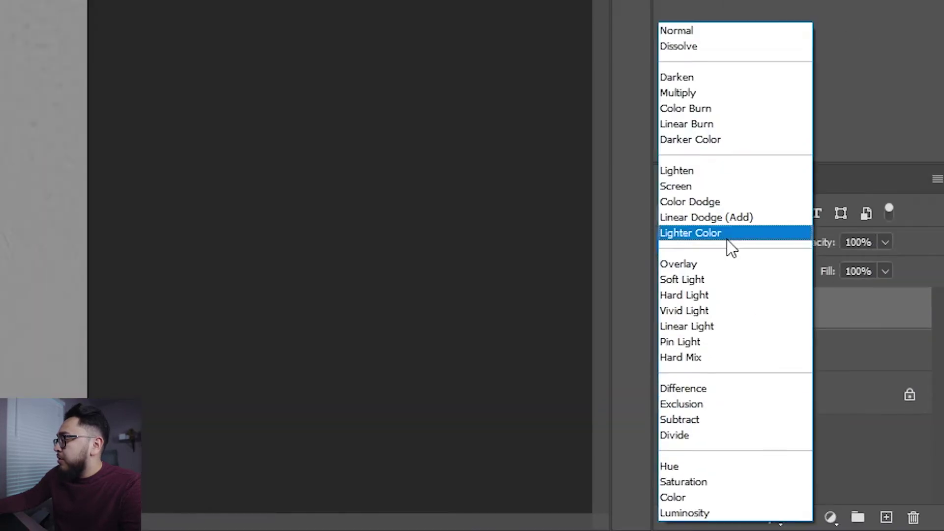
pyautogui.click(708, 311)
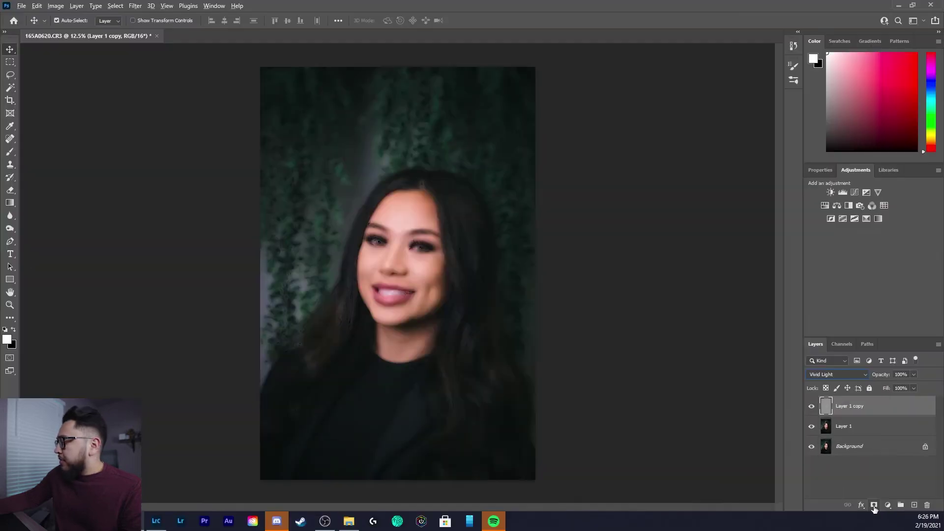
# Add a black layer mask to Layer 1 copy and zoom in on the face
pyautogui.keyDown('alt'); pyautogui.click(808, 489); pyautogui.keyUp('alt')
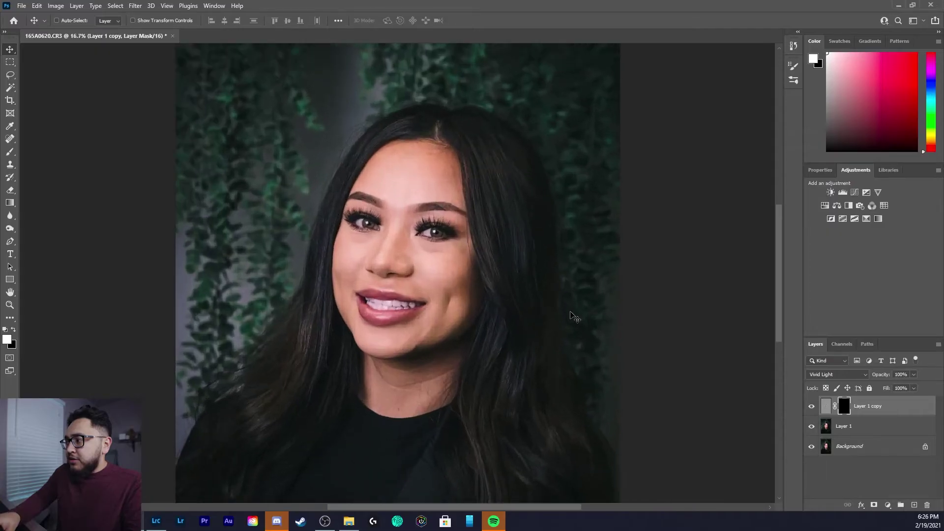
pyautogui.scroll(2, 571, 315)
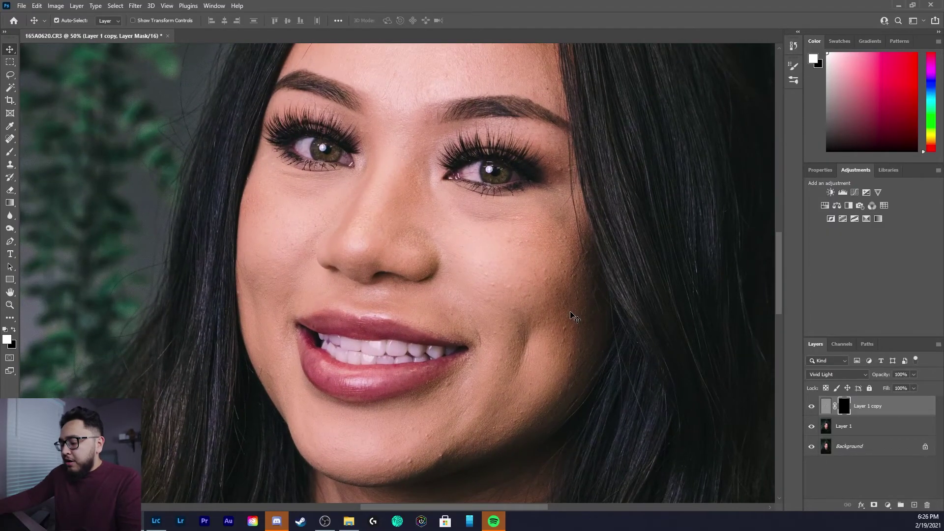
# With an enlarged brush, paint the mask white over cheeks, nose and chin, then zoom out
pyautogui.press('b')
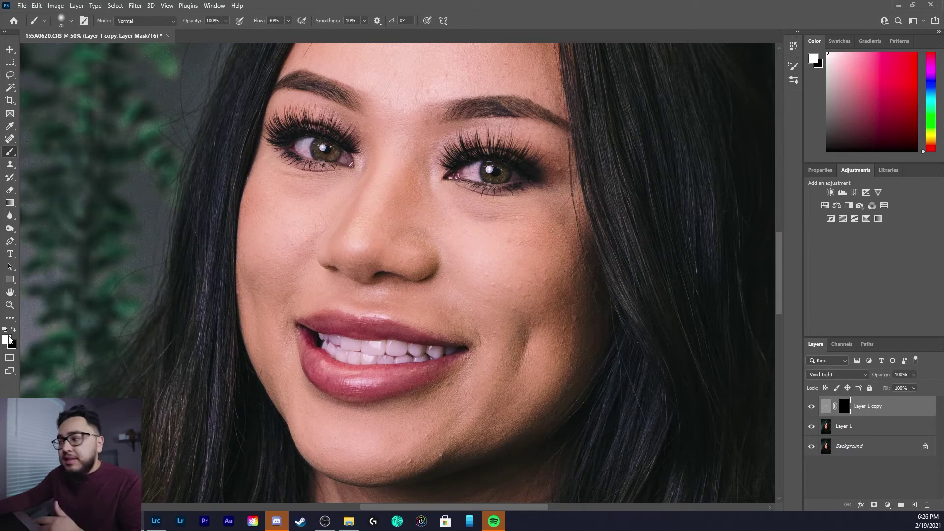
pyautogui.hotkey('ctrl', '+')
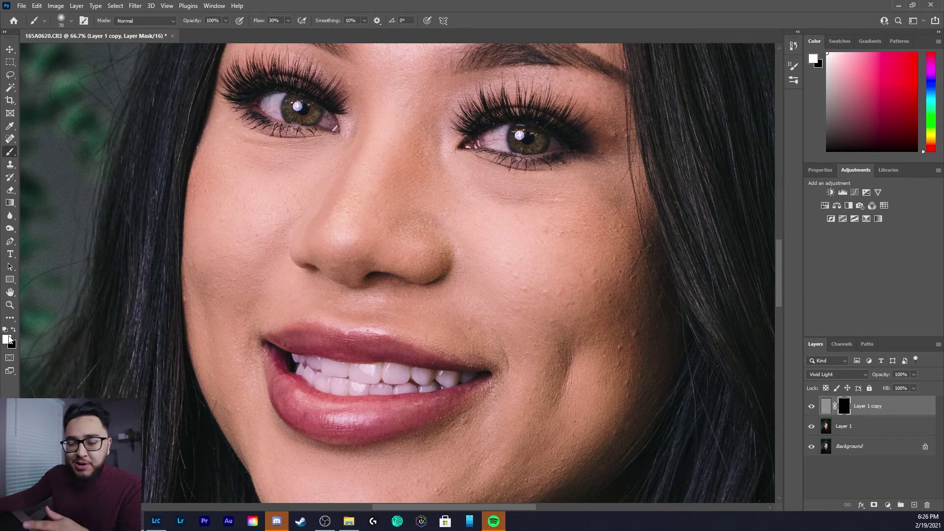
pyautogui.moveTo(311, 282); pyautogui.dragTo(284, 311)
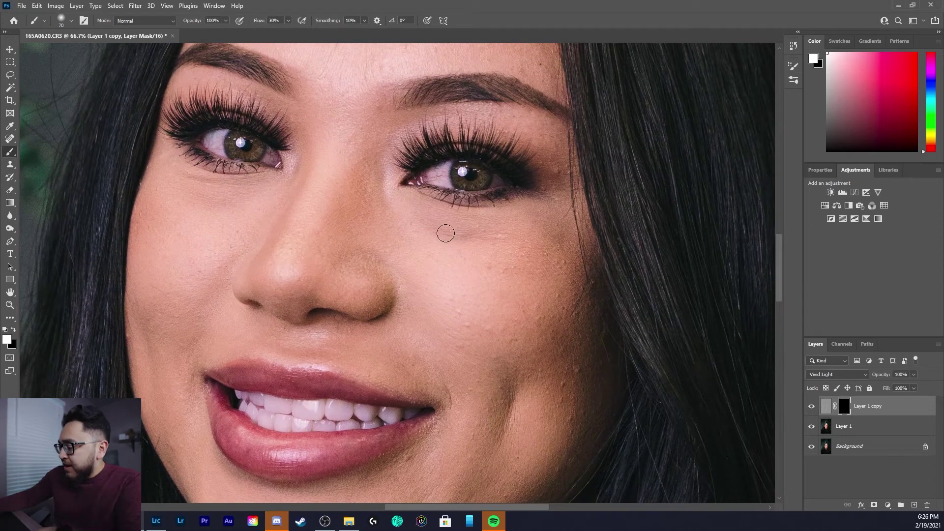
pyautogui.press(']')
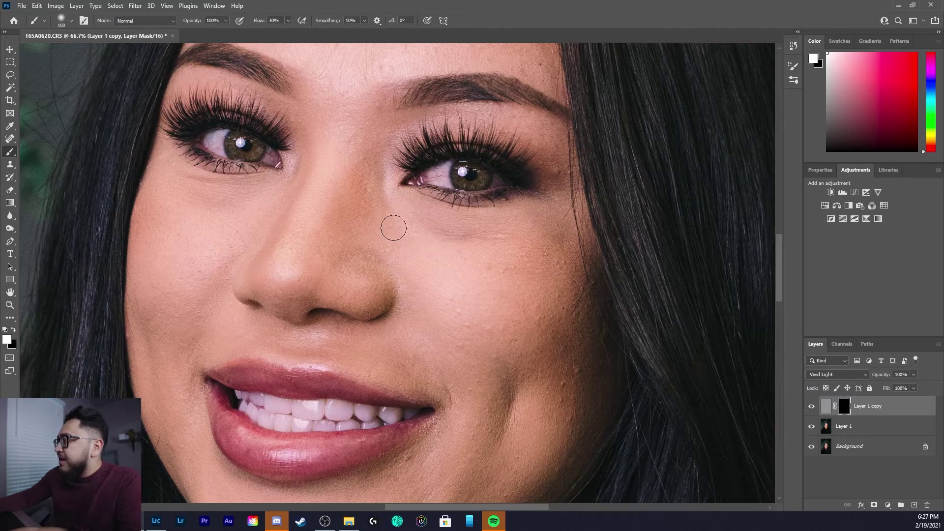
pyautogui.press(']')
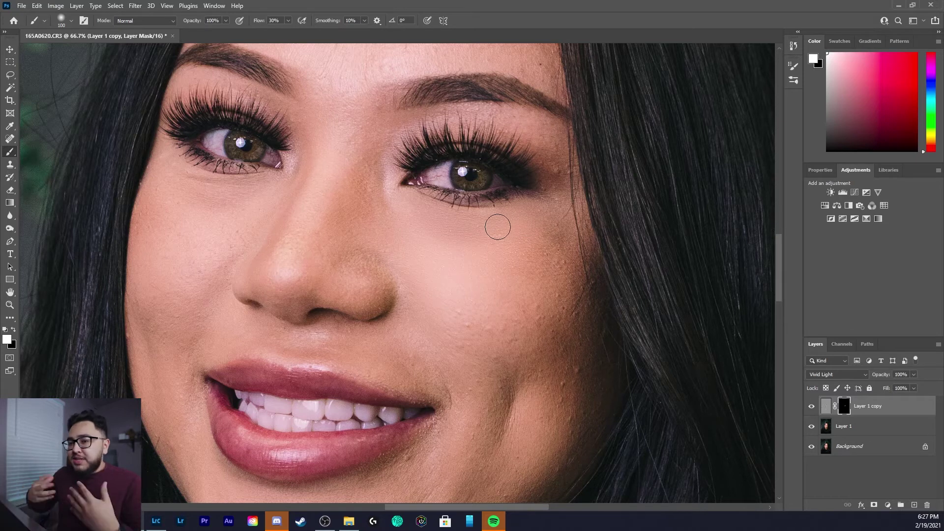
pyautogui.hotkey('ctrl', '-')
pyautogui.hotkey('ctrl', '-')
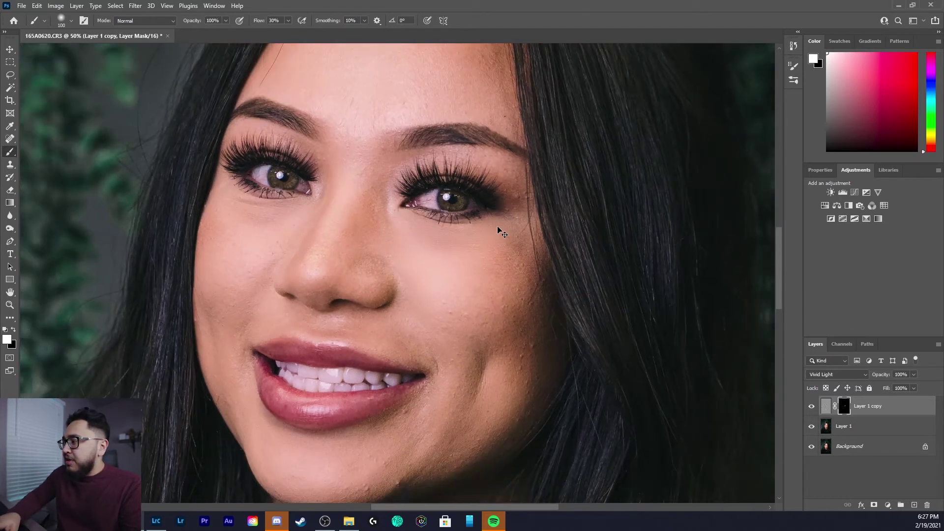
pyautogui.hotkey('ctrl', '-')
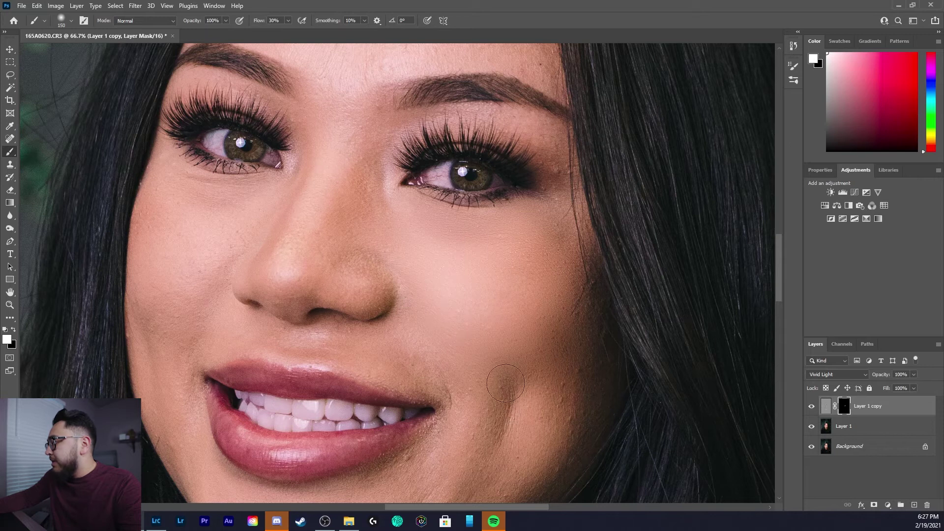
pyautogui.moveTo(544, 426); pyautogui.dragTo(597, 324)
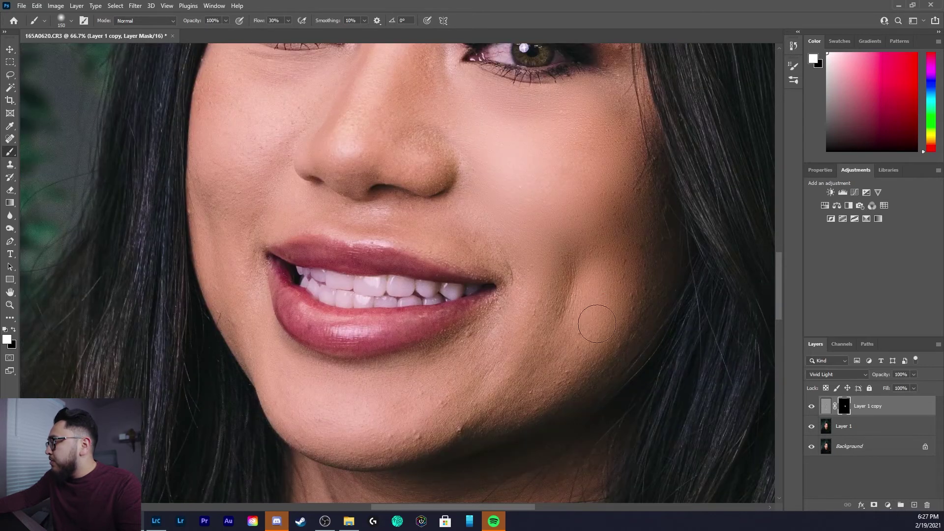
pyautogui.hotkey('ctrl', '-')
pyautogui.hotkey('ctrl', '-')
pyautogui.hotkey('ctrl', '-')
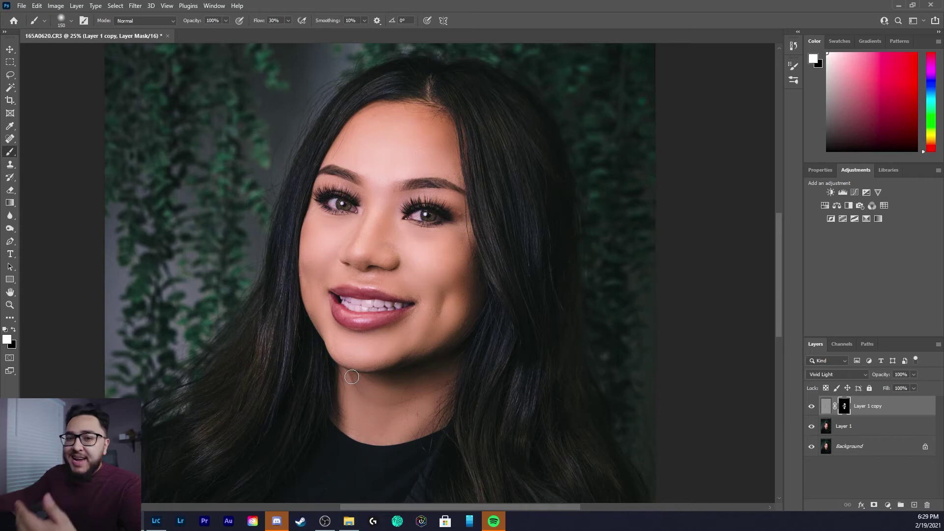
pyautogui.click(912, 376)
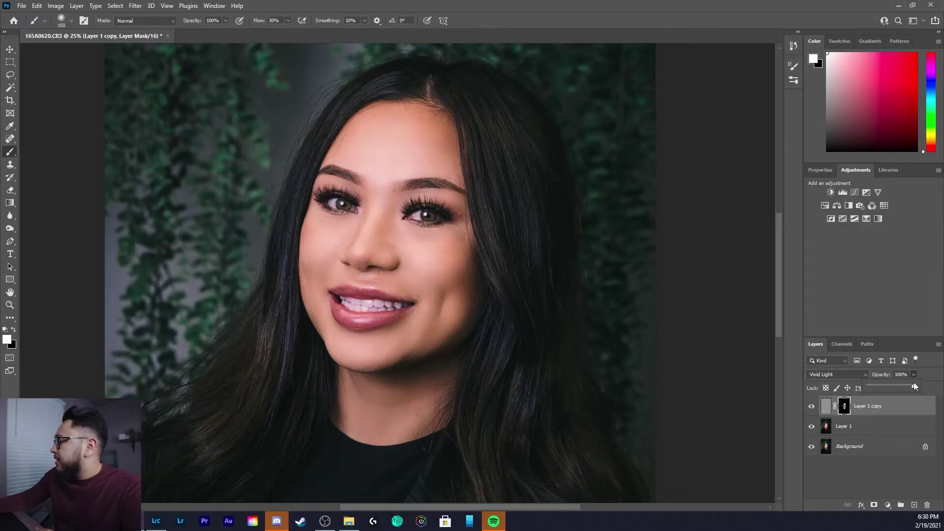
# Set Layer 1 copy's opacity to 30%, then zoom in and select Layer 1
pyautogui.click(906, 375)
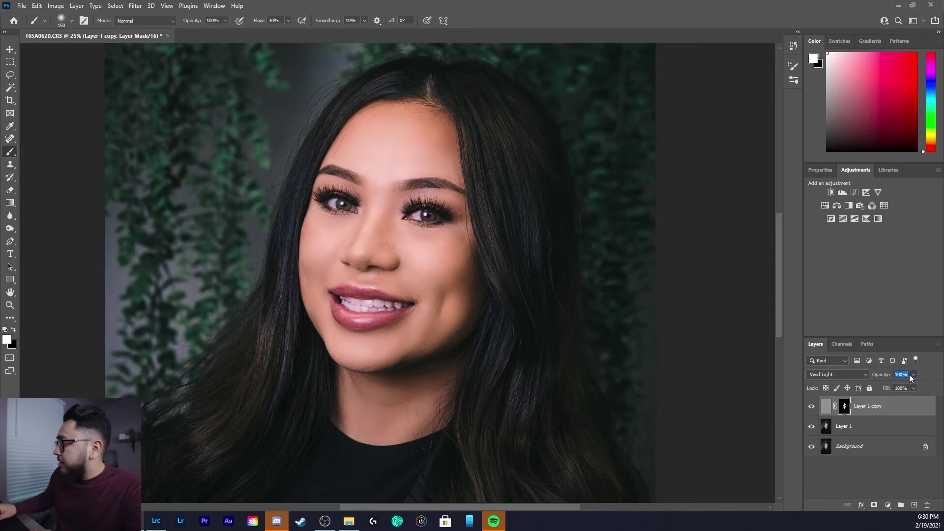
pyautogui.write('30')
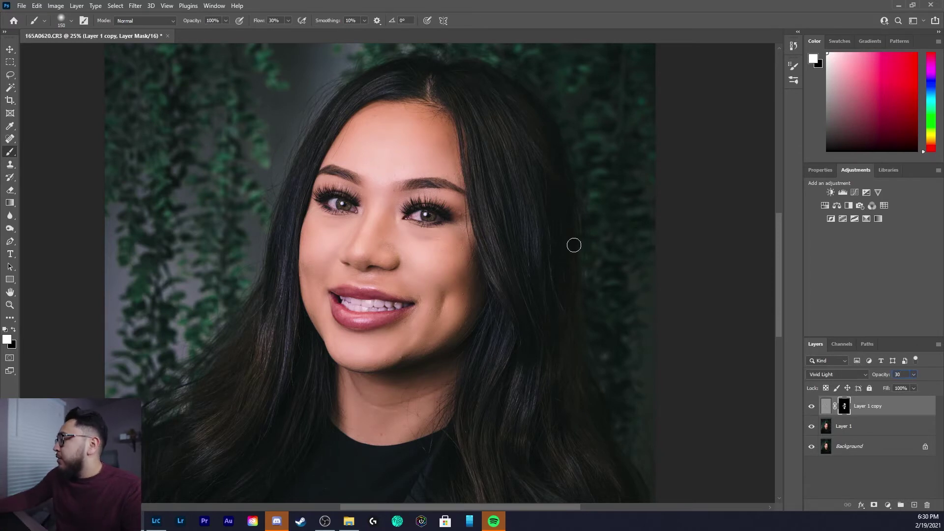
pyautogui.hotkey('ctrl', '+')
pyautogui.hotkey('ctrl', '+')
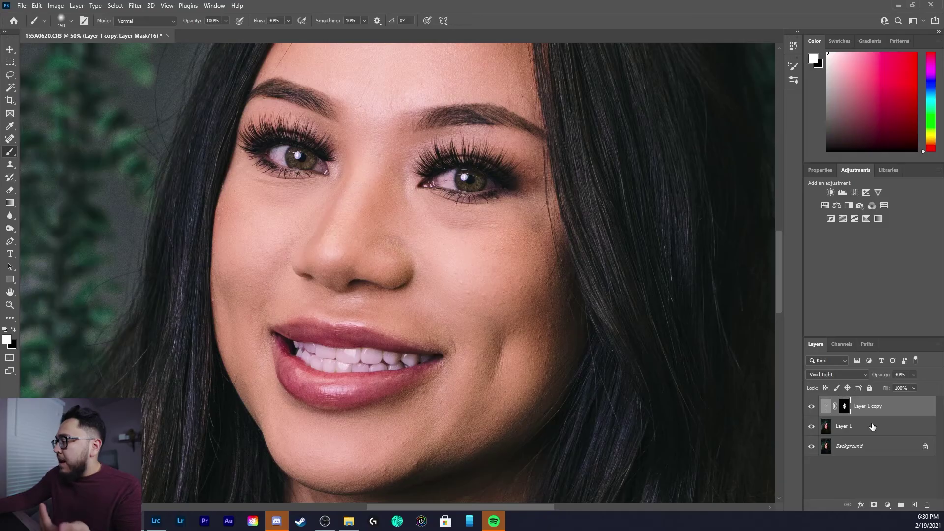
pyautogui.click(873, 426)
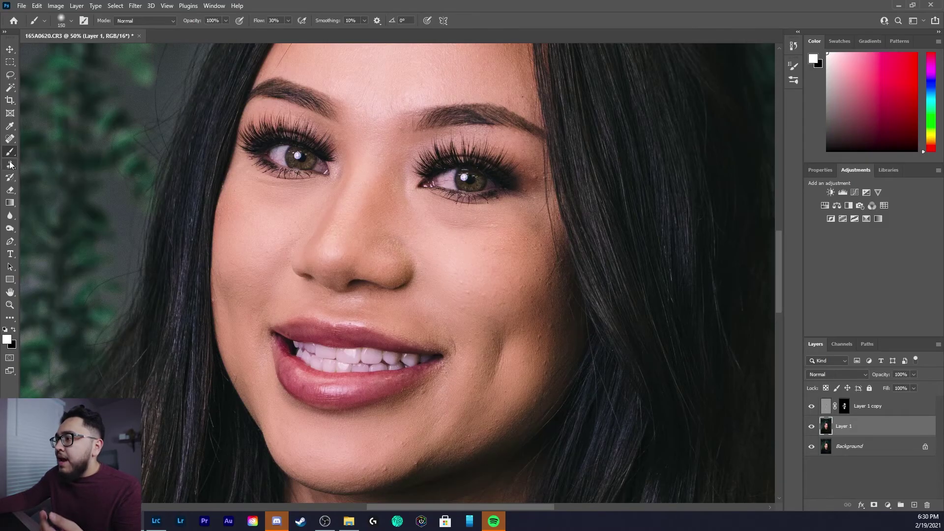
# Choose the Spot Healing Brush and zoom in around the face on Layer 1
pyautogui.click(9, 140)
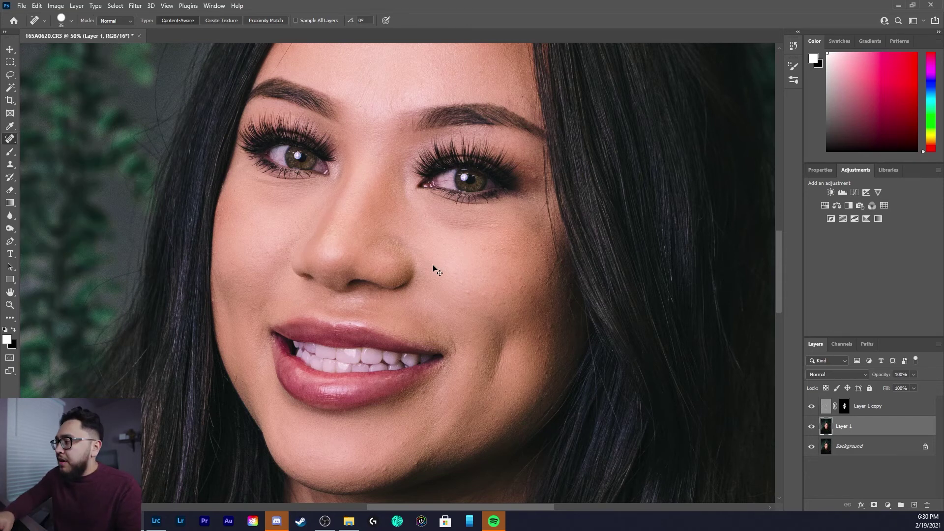
pyautogui.scroll(3, 433, 265)
pyautogui.moveTo(428, 266)
pyautogui.mouseDown()
pyautogui.moveTo(330, 227)
pyautogui.moveTo(228, 236)
pyautogui.mouseUp()
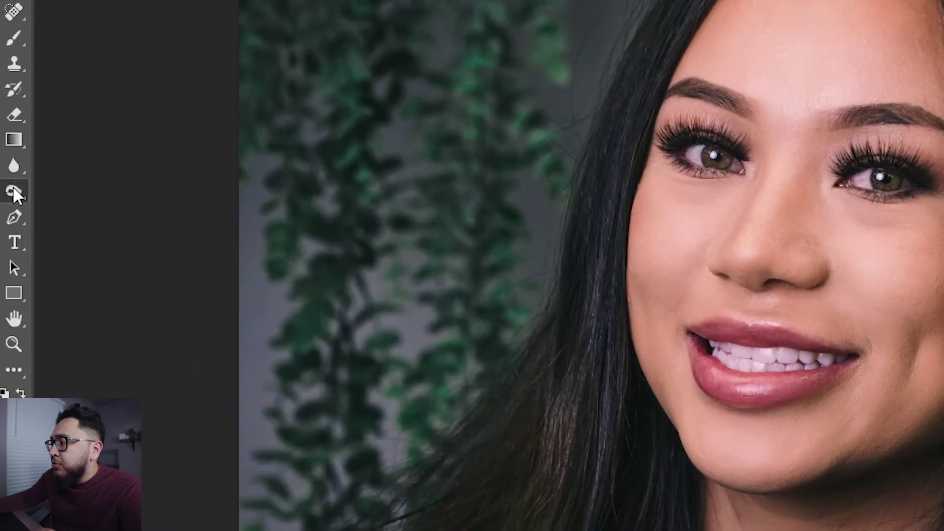
# Switch to the Dodge Tool with Range set to Shadows and centre the zoomed view on the face
pyautogui.rightClick(10, 229)
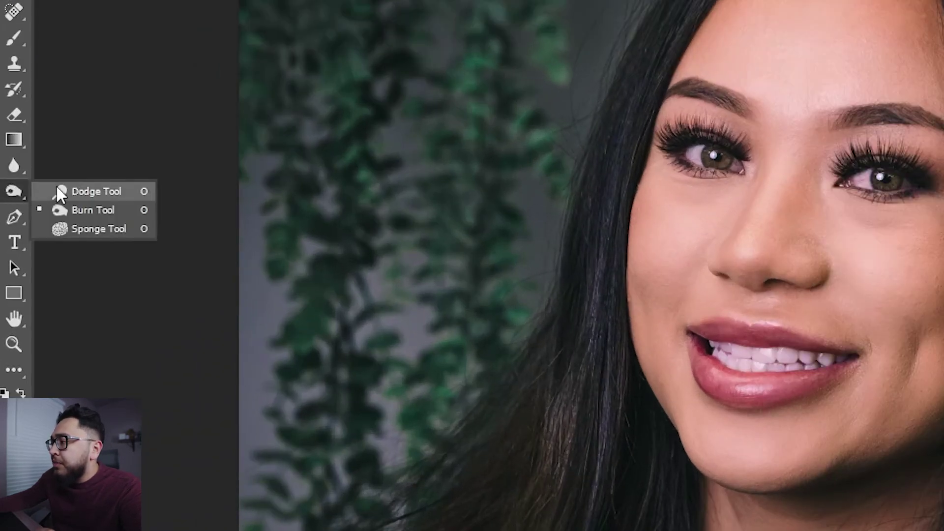
pyautogui.click(34, 227)
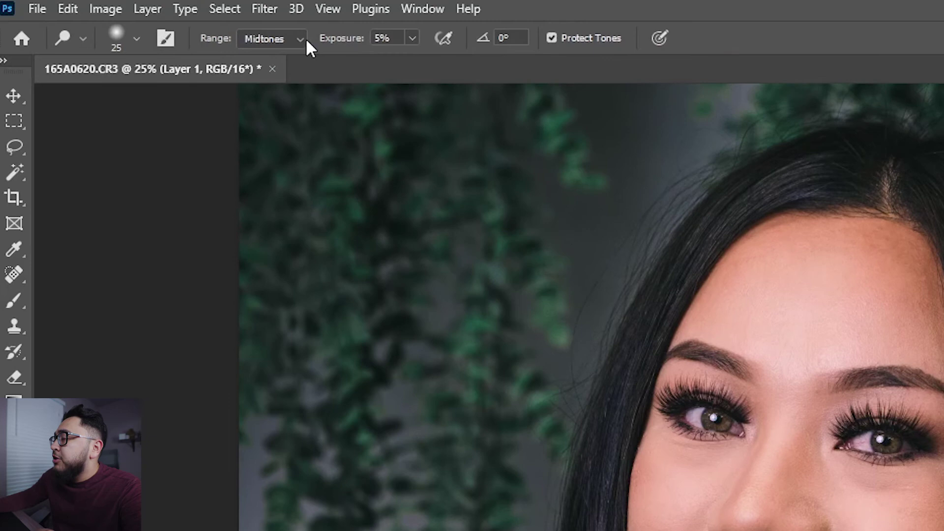
pyautogui.click(306, 38)
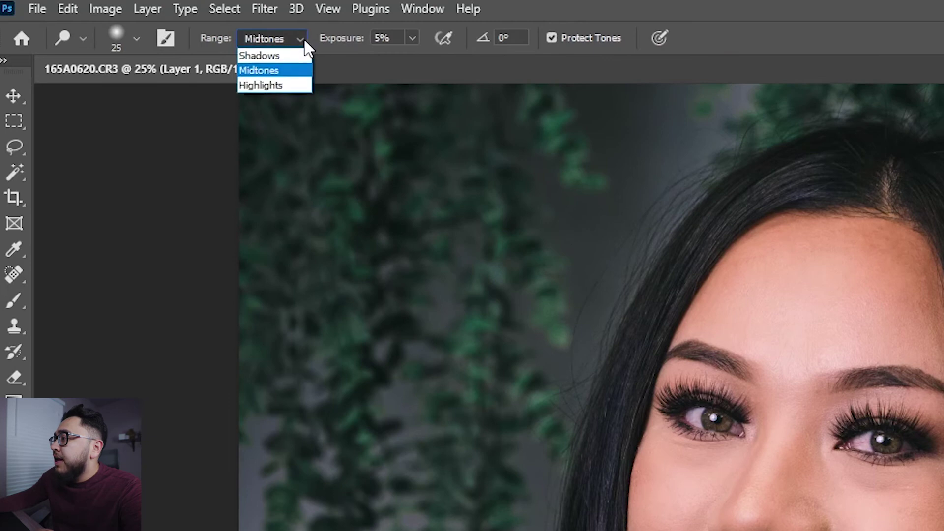
pyautogui.click(276, 55)
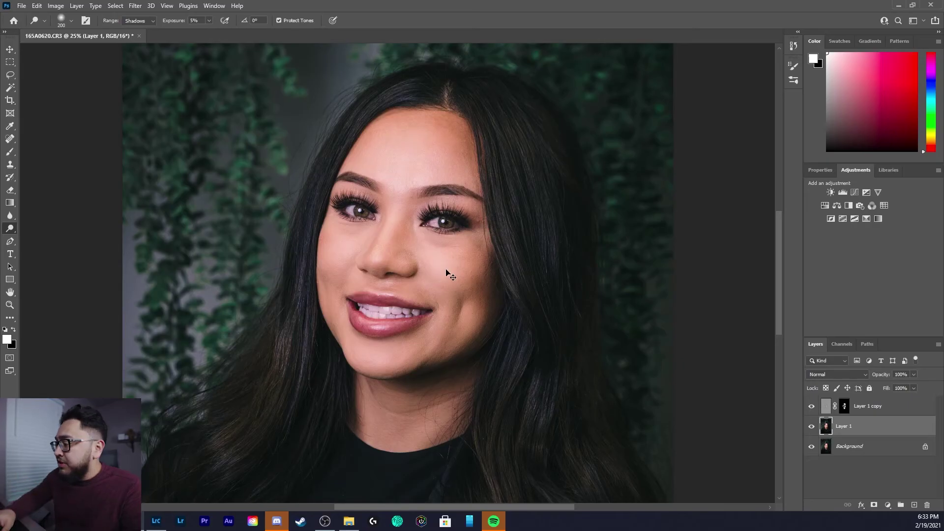
pyautogui.hotkey('ctrl', '+')
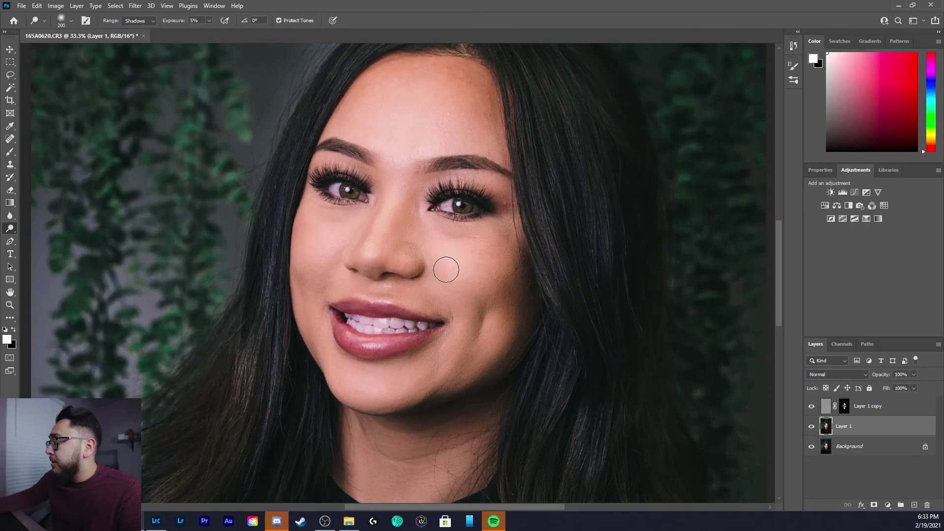
pyautogui.moveTo(437, 232); pyautogui.dragTo(424, 255)
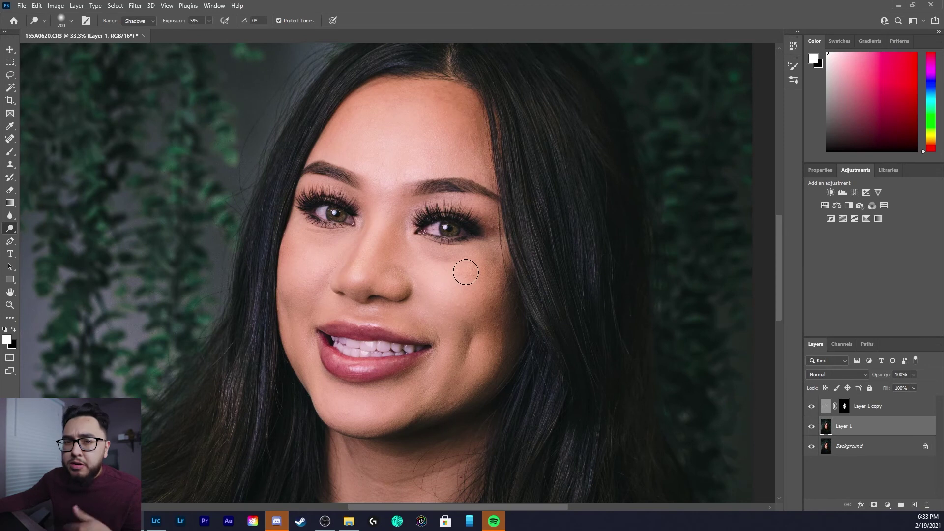